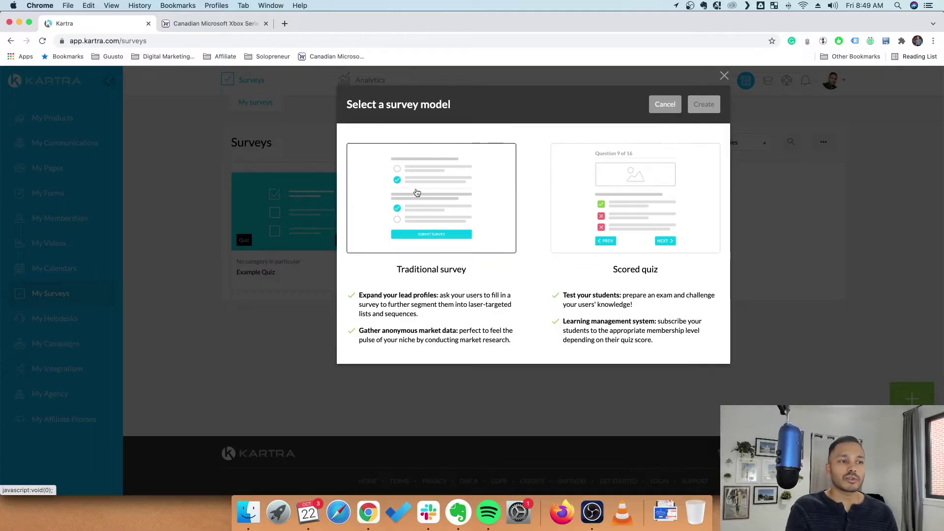
- Choose the traditional survey model for the new survey
{"action": "left_click", "coordinate": [417, 192]}
- Create a traditional survey named 'Example Survey 2' with no category
{"action": "left_click", "coordinate": [704, 104]}
{"action": "type", "text": "Example Survey 2"}
{"action": "left_click", "coordinate": [474, 213]}
{"action": "left_click", "coordinate": [473, 251]}
{"action": "left_click", "coordinate": [620, 104]}
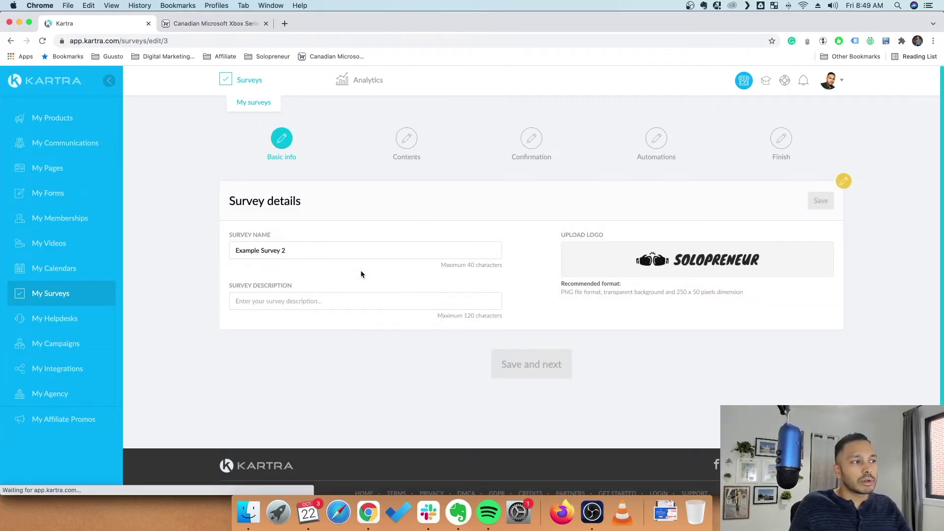
- Add a survey description, save the basic info, and continue to the contents builder
{"action": "left_click", "coordinate": [283, 300]}
{"action": "type", "text": "Ex"}
{"action": "left_click", "coordinate": [821, 203]}
{"action": "left_click", "coordinate": [542, 322]}
{"action": "left_click", "coordinate": [761, 244]}
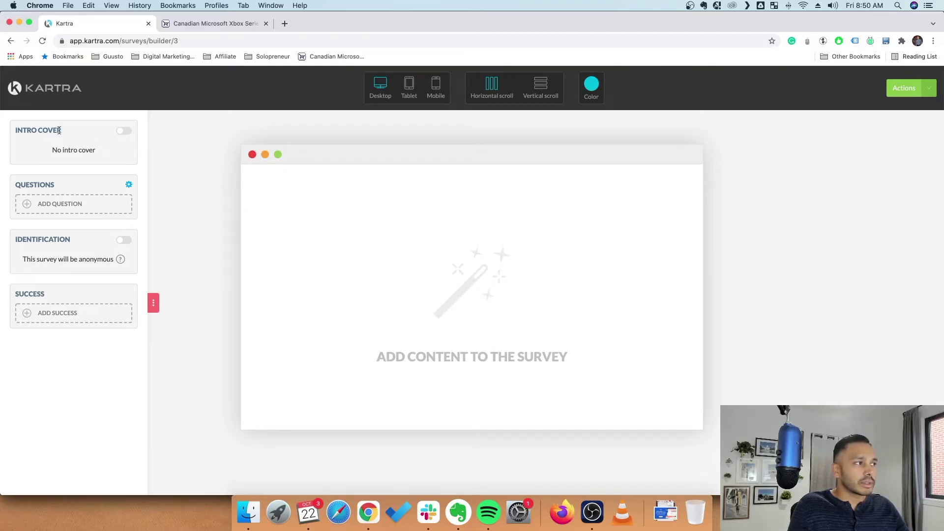
- Enable a text-and-image intro cover using Kartra Vs (18).png as its image
{"action": "left_click", "coordinate": [123, 131]}
{"action": "left_click", "coordinate": [67, 150]}
{"action": "left_click", "coordinate": [460, 205]}
{"action": "left_click", "coordinate": [676, 106]}
{"action": "left_click", "coordinate": [277, 201]}
{"action": "double_click", "coordinate": [512, 157]}
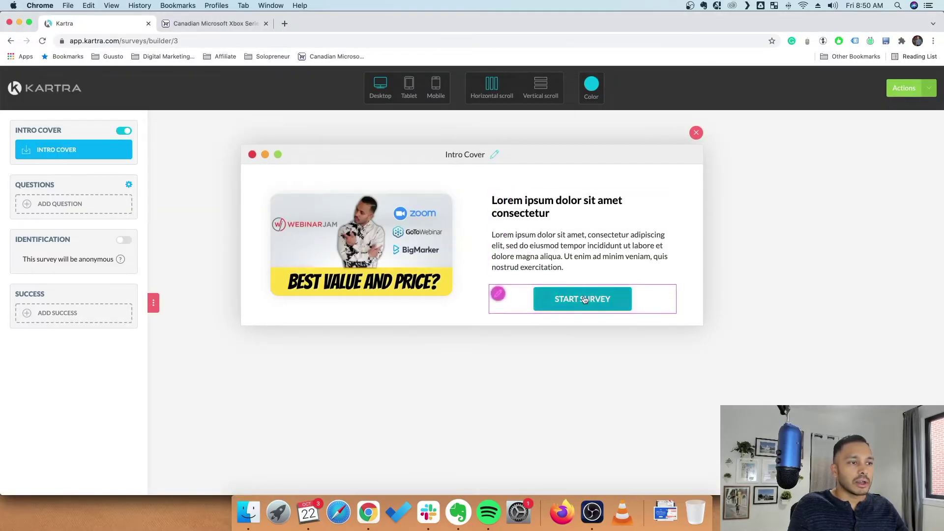
{"action": "left_click", "coordinate": [68, 207]}
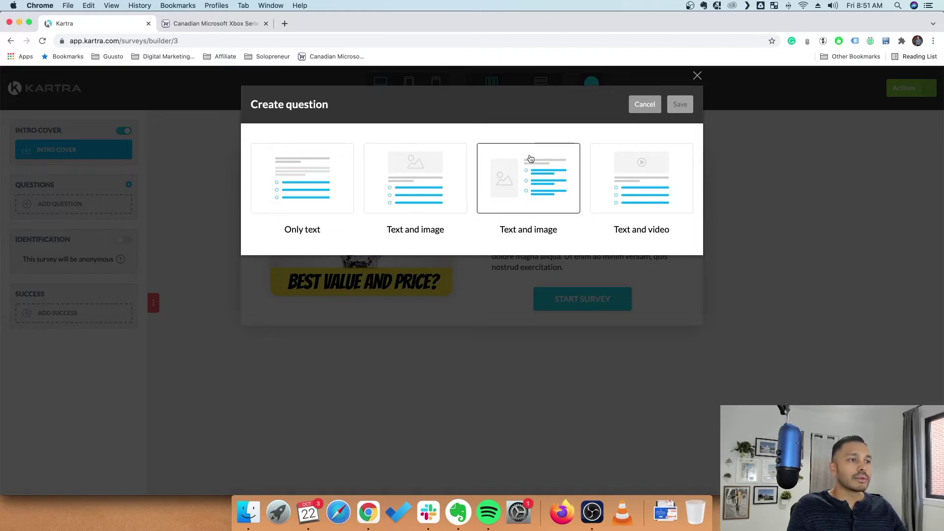
- Add Question 1 with the Text and video layout and Text Single option answers
{"action": "left_click", "coordinate": [631, 182]}
{"action": "left_click", "coordinate": [524, 192]}
{"action": "left_click", "coordinate": [413, 191]}
{"action": "left_click", "coordinate": [310, 189]}
{"action": "left_click", "coordinate": [632, 185]}
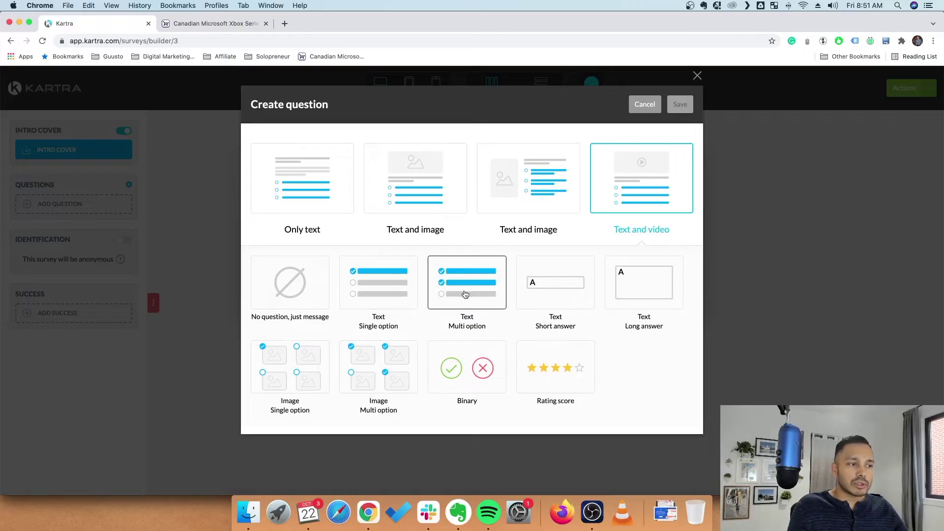
{"action": "left_click", "coordinate": [390, 297]}
{"action": "left_click", "coordinate": [680, 105]}
{"action": "scroll", "coordinate": [615, 324], "scroll_direction": "down", "scroll_amount": 4}
{"action": "scroll", "coordinate": [274, 353], "scroll_direction": "up", "scroll_amount": 2}
{"action": "scroll", "coordinate": [355, 320], "scroll_direction": "up", "scroll_amount": 1}
{"action": "scroll", "coordinate": [302, 355], "scroll_direction": "down", "scroll_amount": 2}
{"action": "left_click", "coordinate": [275, 389]}
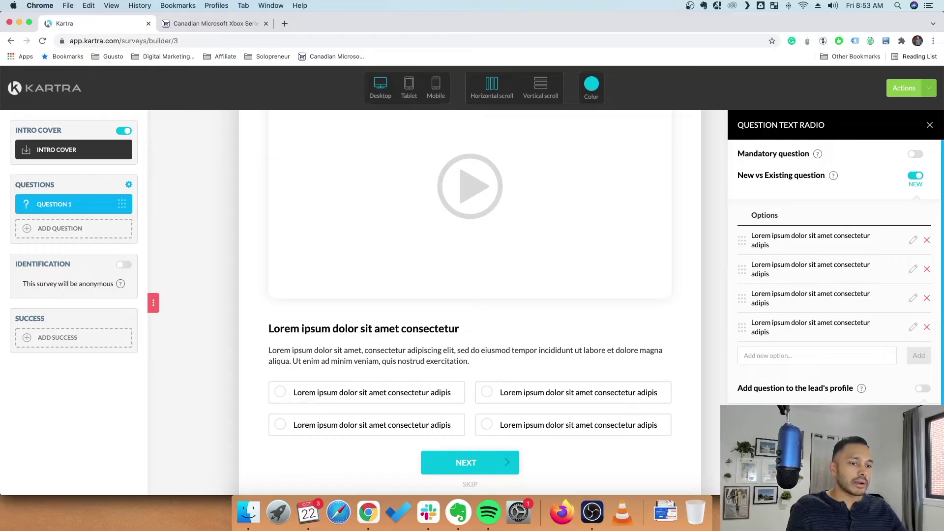
{"action": "scroll", "coordinate": [836, 270], "scroll_direction": "down", "scroll_amount": 1}
{"action": "scroll", "coordinate": [828, 398], "scroll_direction": "up", "scroll_amount": 1}
{"action": "left_click", "coordinate": [915, 177]}
{"action": "left_click", "coordinate": [758, 233]}
{"action": "left_click", "coordinate": [758, 232]}
{"action": "left_click", "coordinate": [779, 232]}
{"action": "left_click", "coordinate": [917, 176]}
{"action": "left_click", "coordinate": [714, 295]}
{"action": "scroll", "coordinate": [472, 315], "scroll_direction": "down", "scroll_amount": 3}
- Add a second, text-only question with a Rating score answer
{"action": "left_click", "coordinate": [66, 234]}
{"action": "left_click", "coordinate": [289, 191]}
{"action": "left_click", "coordinate": [533, 384]}
{"action": "left_click", "coordinate": [680, 104]}
- Save the rating answer to the lead's profile under custom field identifier 'rating'
{"action": "left_click", "coordinate": [274, 274]}
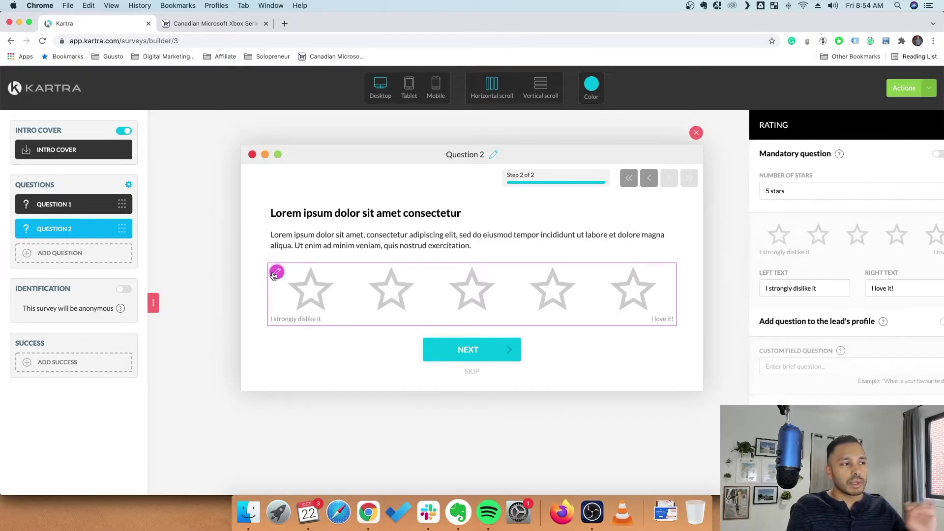
{"action": "left_click", "coordinate": [926, 322]}
{"action": "left_click", "coordinate": [780, 366]}
{"action": "type", "text": "rating"}
{"action": "left_click", "coordinate": [785, 400]}
{"action": "double_click", "coordinate": [779, 365]}
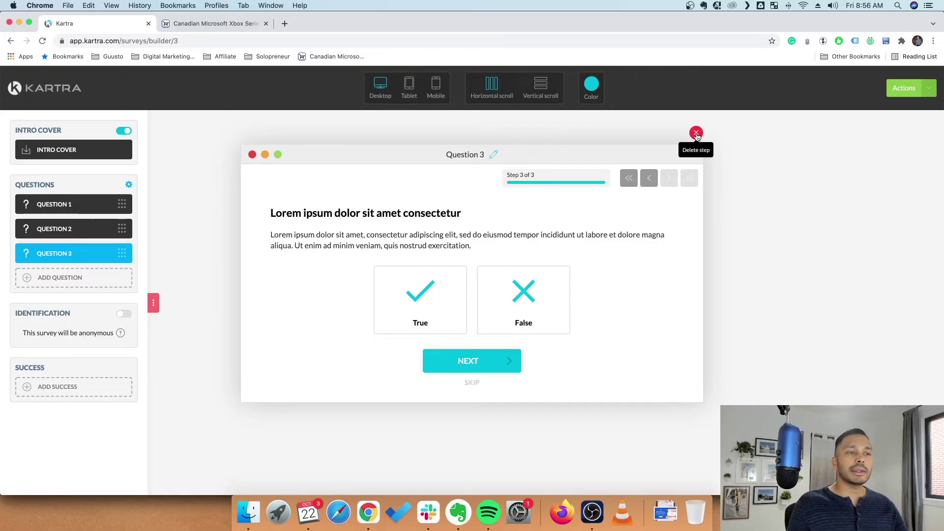
- Delete the Question 3 step and set the survey layout to Vertical scroll
{"action": "left_click", "coordinate": [697, 134]}
{"action": "left_click", "coordinate": [726, 192]}
{"action": "left_click", "coordinate": [541, 86]}
{"action": "scroll", "coordinate": [557, 329], "scroll_direction": "down", "scroll_amount": 10}
{"action": "scroll", "coordinate": [558, 330], "scroll_direction": "up", "scroll_amount": 10}
{"action": "left_click", "coordinate": [492, 79]}
{"action": "left_click", "coordinate": [540, 88]}
- Set the survey colour to purple
{"action": "left_click", "coordinate": [588, 89]}
{"action": "left_click", "coordinate": [592, 246]}
{"action": "scroll", "coordinate": [537, 322], "scroll_direction": "down", "scroll_amount": 8}
{"action": "left_click", "coordinate": [629, 208]}
{"action": "left_click", "coordinate": [695, 207]}
{"action": "left_click", "coordinate": [593, 202]}
- Enable identification with an Only text ID form that adds a First name field
{"action": "left_click", "coordinate": [124, 289]}
{"action": "left_click", "coordinate": [73, 308]}
{"action": "left_click", "coordinate": [330, 239]}
{"action": "left_click", "coordinate": [682, 106]}
{"action": "left_click", "coordinate": [344, 289]}
{"action": "left_click", "coordinate": [839, 262]}
{"action": "left_click", "coordinate": [378, 206]}
{"action": "left_click", "coordinate": [344, 255]}
{"action": "left_click", "coordinate": [833, 369]}
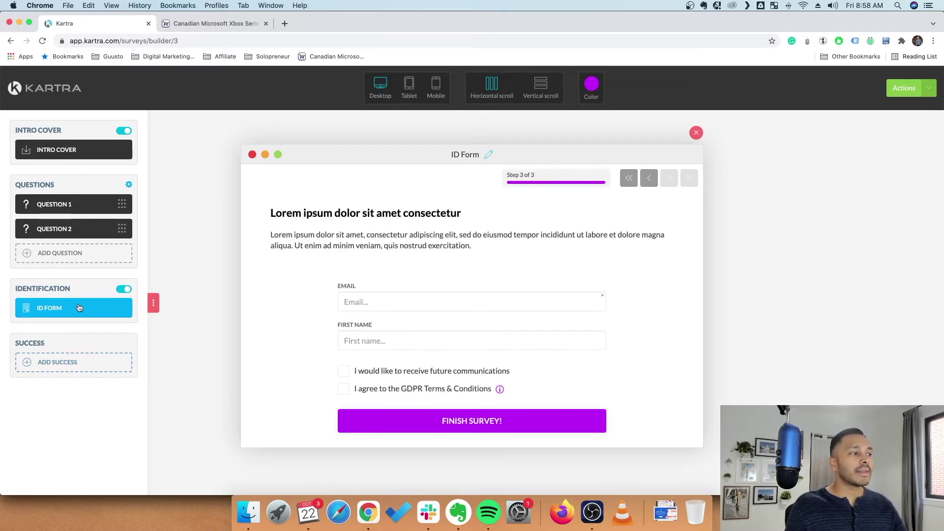
{"action": "left_click", "coordinate": [61, 364]}
- Add a text-and-image Congratulations success page with social share buttons and a Call To Action! button
{"action": "left_click", "coordinate": [604, 293]}
{"action": "left_click", "coordinate": [339, 262]}
{"action": "left_click", "coordinate": [541, 428]}
{"action": "left_click", "coordinate": [677, 111]}
{"action": "left_click", "coordinate": [668, 280]}
{"action": "left_click", "coordinate": [668, 313]}
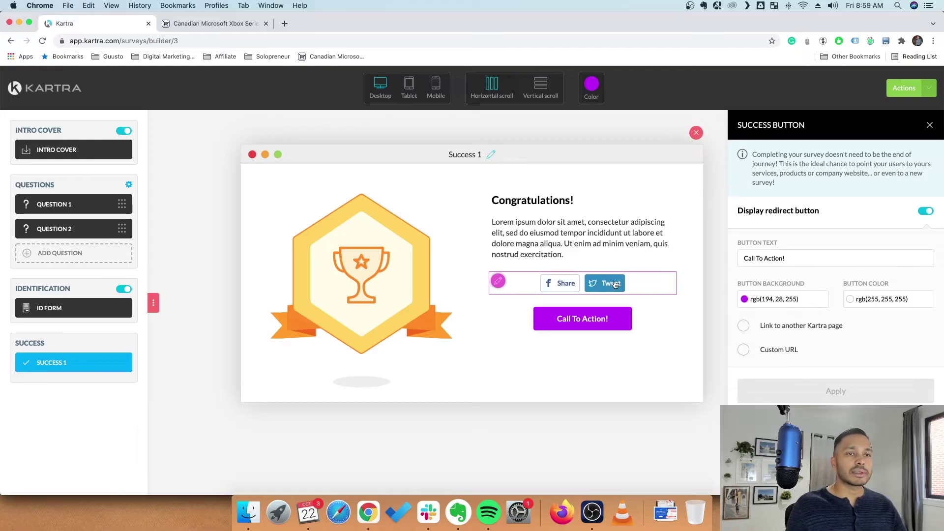
- Save and preview the survey, test-answering every step including a three-star rating
{"action": "left_click", "coordinate": [928, 90]}
{"action": "left_click", "coordinate": [875, 132]}
{"action": "left_click", "coordinate": [552, 104]}
{"action": "left_click", "coordinate": [563, 256]}
{"action": "scroll", "coordinate": [559, 323], "scroll_direction": "down", "scroll_amount": 5}
{"action": "left_click", "coordinate": [507, 351]}
{"action": "left_click", "coordinate": [492, 422]}
{"action": "left_click", "coordinate": [476, 248]}
{"action": "left_click", "coordinate": [469, 306]}
{"action": "left_click", "coordinate": [481, 345]}
{"action": "key", "text": "super+w"}
{"action": "left_click", "coordinate": [577, 76]}
- Save and exit the builder, then advance to the Email confirmation step
{"action": "left_click", "coordinate": [929, 88]}
{"action": "left_click", "coordinate": [880, 152]}
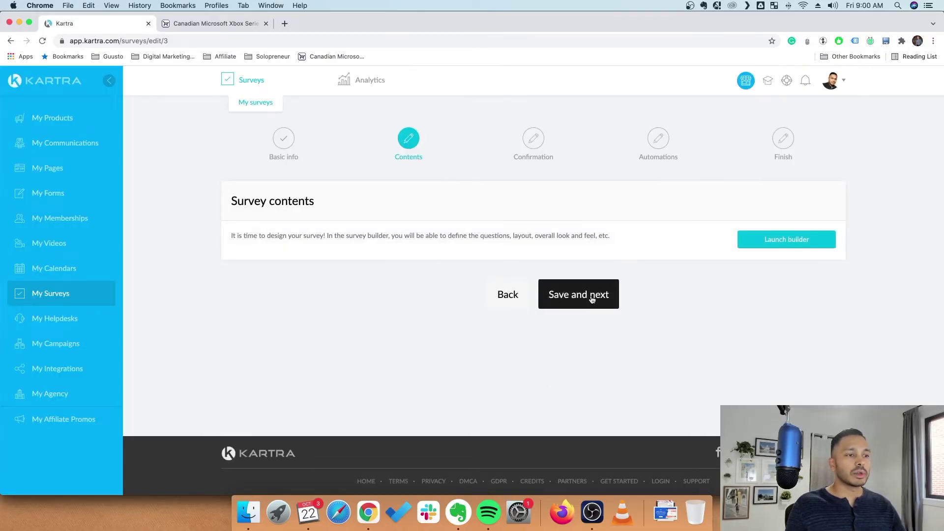
{"action": "left_click", "coordinate": [592, 300]}
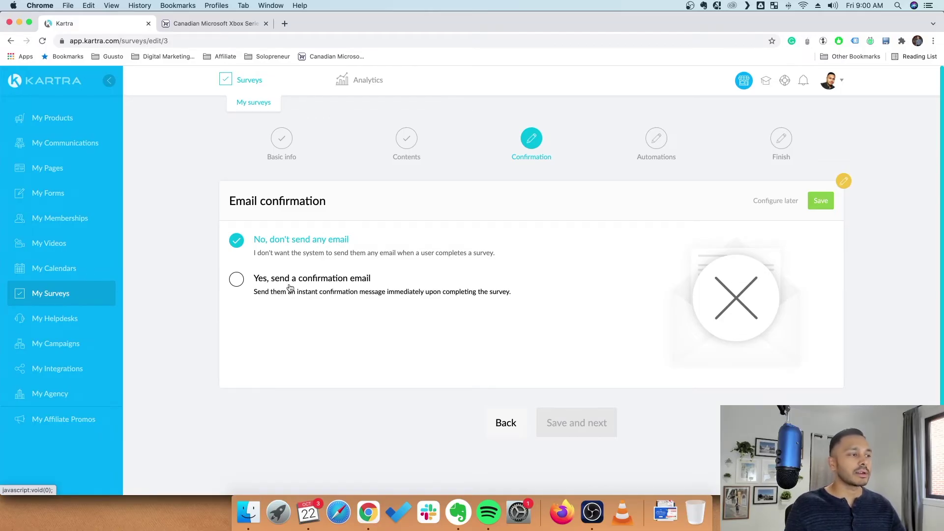
- Select 'No, don't send any email', save, and continue to Automations
{"action": "left_click", "coordinate": [312, 279]}
{"action": "scroll", "coordinate": [388, 337], "scroll_direction": "down", "scroll_amount": 4}
{"action": "left_click", "coordinate": [301, 79]}
{"action": "scroll", "coordinate": [352, 238], "scroll_direction": "up", "scroll_amount": 2}
{"action": "left_click", "coordinate": [820, 202]}
{"action": "left_click", "coordinate": [818, 201]}
{"action": "left_click", "coordinate": [819, 200]}
{"action": "left_click", "coordinate": [596, 304]}
- Leave the Automations step unchanged and finish the survey to reach its sharing options
{"action": "scroll", "coordinate": [348, 267], "scroll_direction": "down", "scroll_amount": 3}
{"action": "scroll", "coordinate": [741, 355], "scroll_direction": "down", "scroll_amount": 2}
{"action": "scroll", "coordinate": [462, 354], "scroll_direction": "up", "scroll_amount": 3}
{"action": "scroll", "coordinate": [338, 433], "scroll_direction": "down", "scroll_amount": 3}
{"action": "left_click", "coordinate": [590, 457]}
{"action": "left_click", "coordinate": [589, 341]}
- Copy the survey's Kartra-hosted page URL and load it in a new browser tab
{"action": "left_click_drag", "start_coordinate": [598, 326], "coordinate": [280, 342]}
{"action": "left_click", "coordinate": [280, 342]}
{"action": "left_click_drag", "start_coordinate": [456, 390], "coordinate": [247, 367]}
{"action": "key", "text": "super+c"}
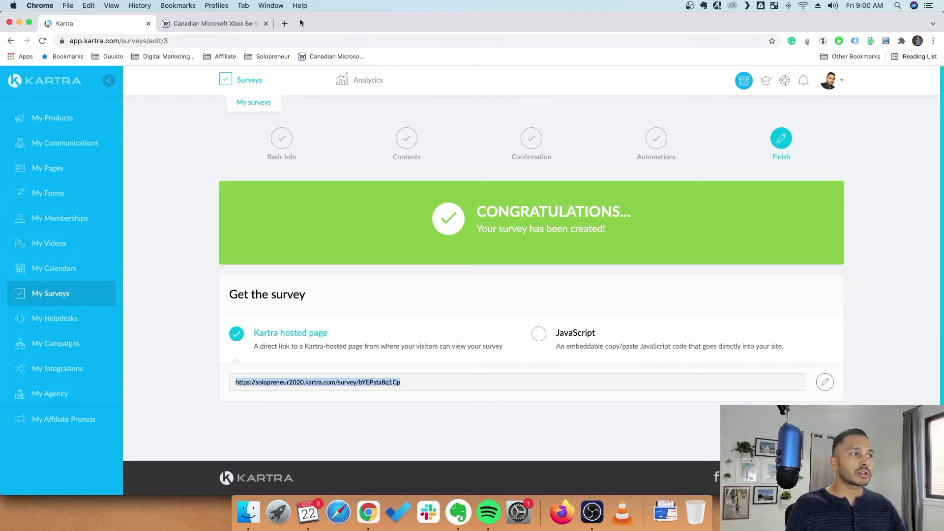
{"action": "left_click", "coordinate": [285, 24]}
{"action": "key", "text": "super+v"}
{"action": "key", "text": "Return"}
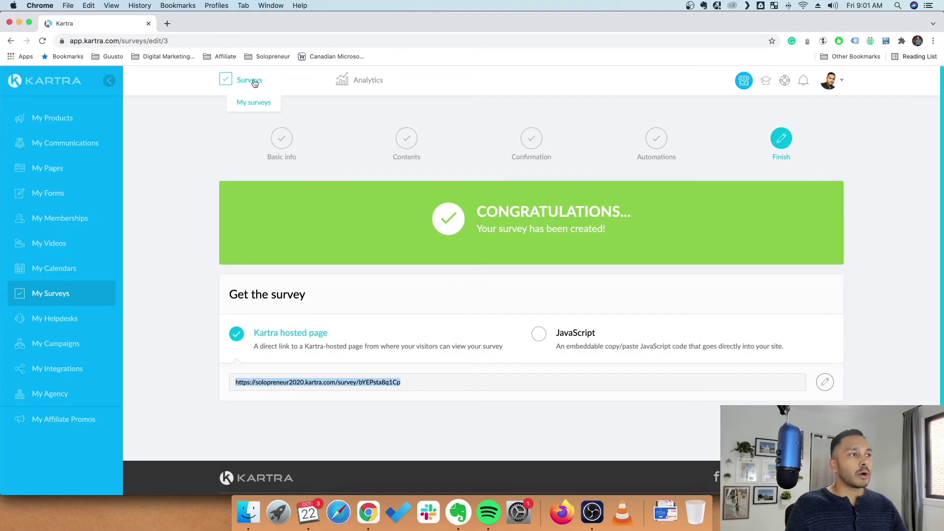
- Back on the Surveys list, choose Edit for Example Quiz, cancelling the survey model dialog
{"action": "left_click", "coordinate": [254, 84]}
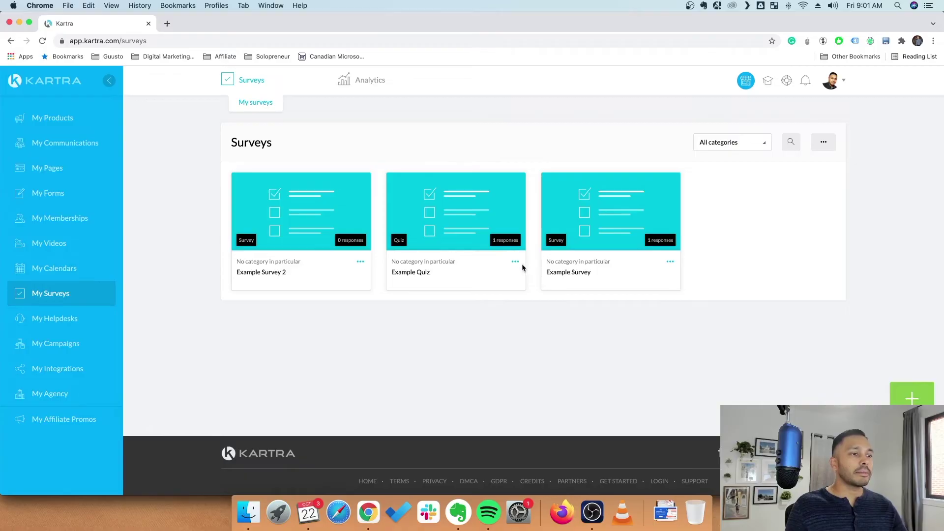
{"action": "left_click", "coordinate": [515, 263]}
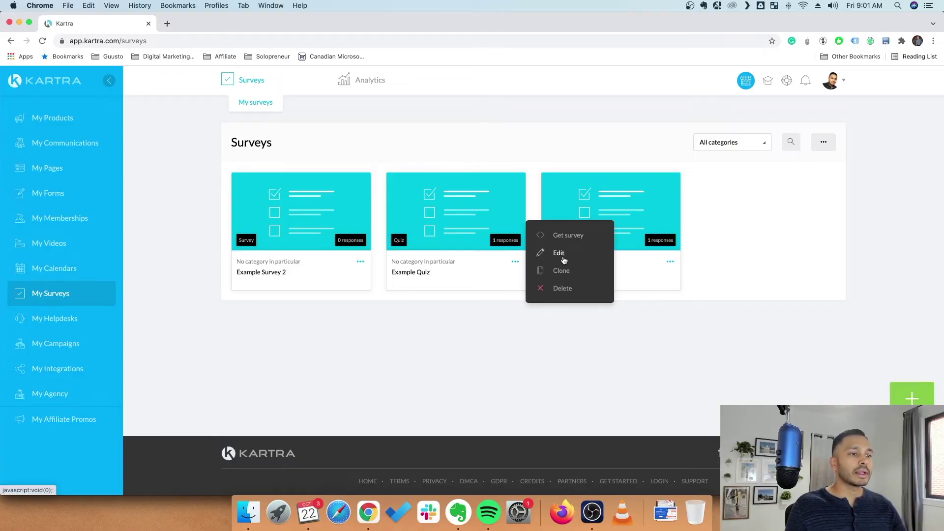
{"action": "left_click", "coordinate": [563, 254]}
{"action": "left_click", "coordinate": [665, 105]}
{"action": "left_click", "coordinate": [515, 263]}
{"action": "left_click", "coordinate": [560, 254]}
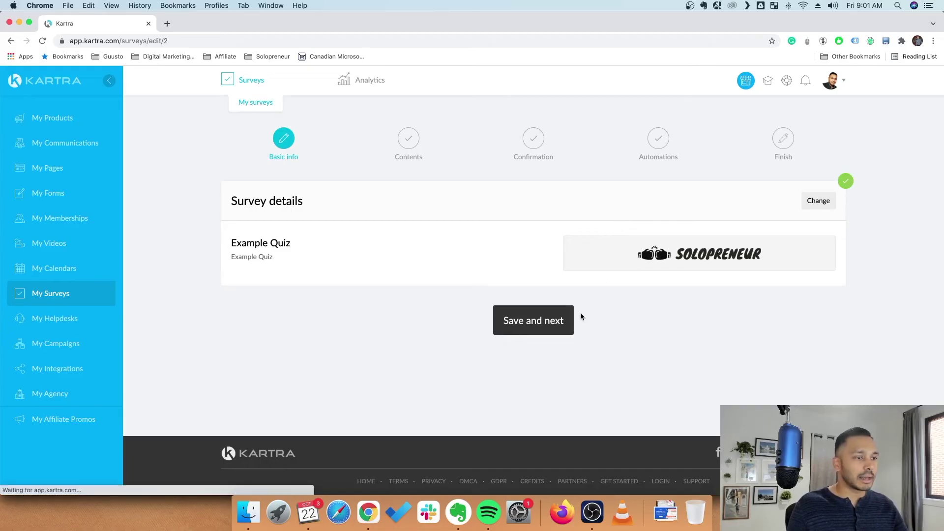
- Keep Example Quiz's basic info unchanged and launch its question builder
{"action": "left_click", "coordinate": [551, 326]}
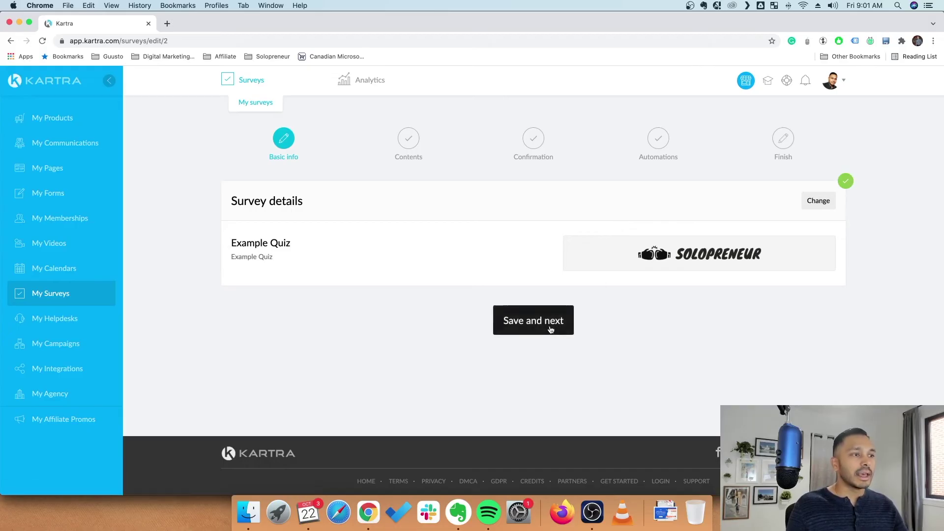
{"action": "left_click", "coordinate": [764, 239]}
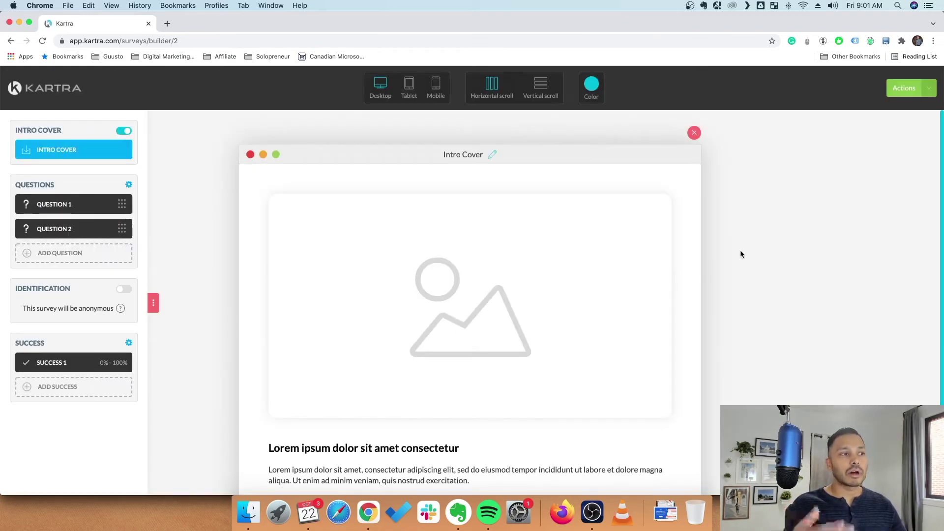
- Review Question 1's marked correct answers and Question 2's True/False settings
{"action": "left_click", "coordinate": [70, 210]}
{"action": "left_click", "coordinate": [278, 272]}
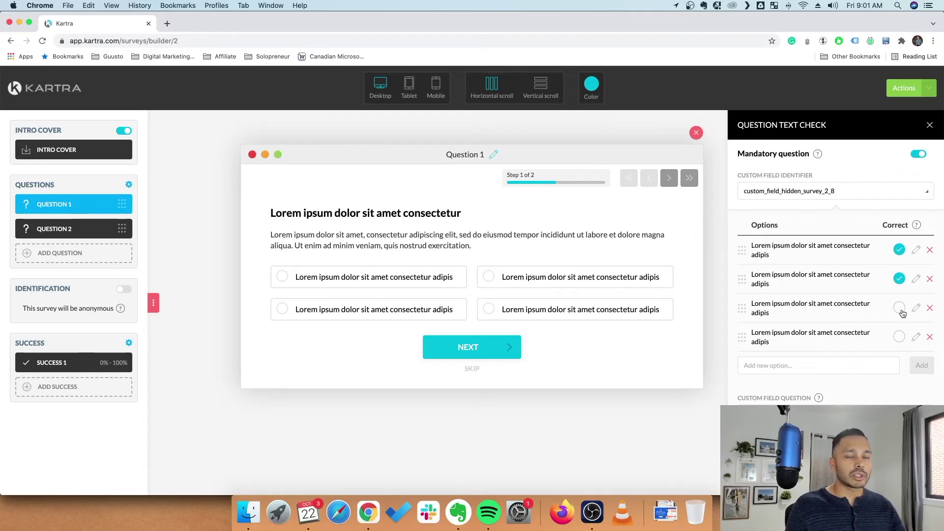
{"action": "scroll", "coordinate": [876, 272], "scroll_direction": "down", "scroll_amount": 1}
{"action": "scroll", "coordinate": [874, 272], "scroll_direction": "up", "scroll_amount": 1}
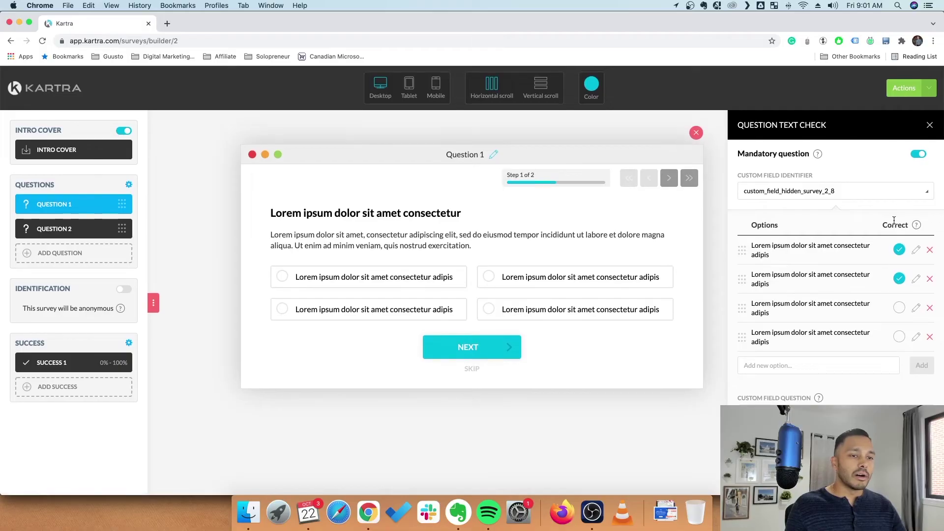
{"action": "left_click", "coordinate": [930, 126]}
{"action": "left_click", "coordinate": [71, 230]}
{"action": "left_click", "coordinate": [277, 271]}
{"action": "left_click", "coordinate": [930, 126]}
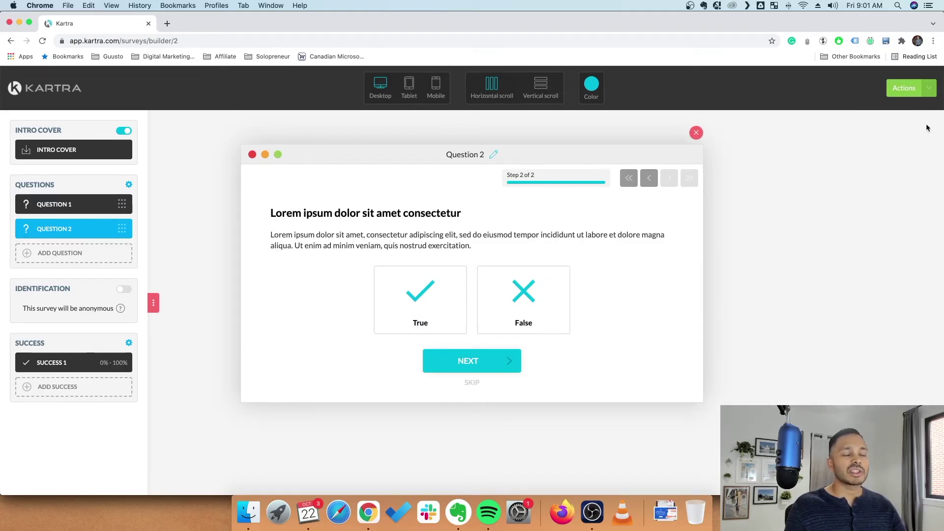
- Inspect the scored Success 1 result screen of Example Quiz
{"action": "left_click", "coordinate": [74, 364]}
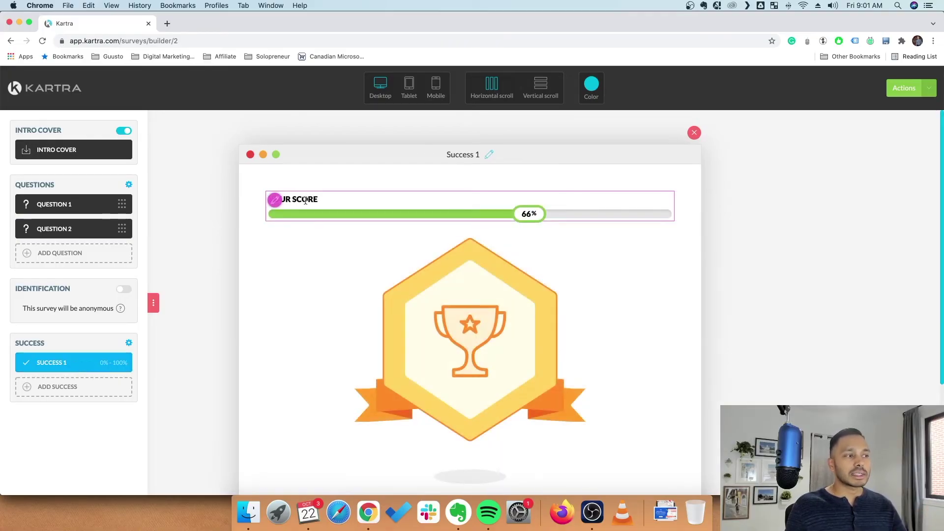
{"action": "scroll", "coordinate": [631, 259], "scroll_direction": "down", "scroll_amount": 4}
{"action": "scroll", "coordinate": [630, 260], "scroll_direction": "up", "scroll_amount": 4}
{"action": "scroll", "coordinate": [594, 266], "scroll_direction": "down", "scroll_amount": 4}
{"action": "scroll", "coordinate": [594, 266], "scroll_direction": "up", "scroll_amount": 4}
{"action": "scroll", "coordinate": [594, 269], "scroll_direction": "up", "scroll_amount": 1}
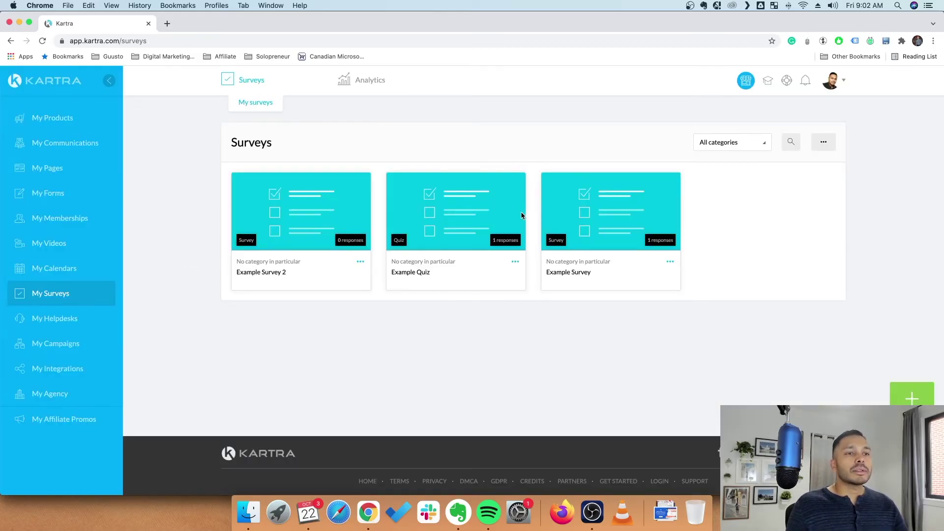
{"action": "mouse_move", "coordinate": [367, 92]}
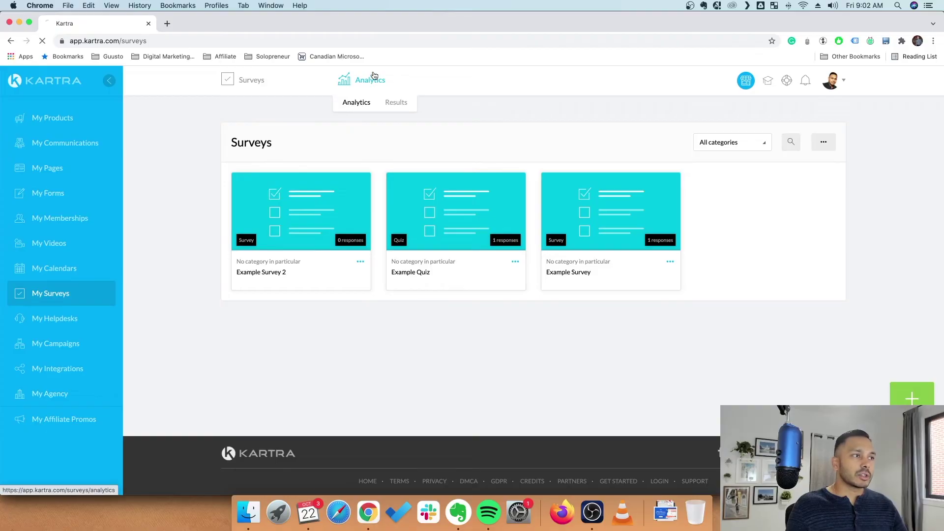
- Look over the survey analytics overview table
{"action": "left_click", "coordinate": [368, 107]}
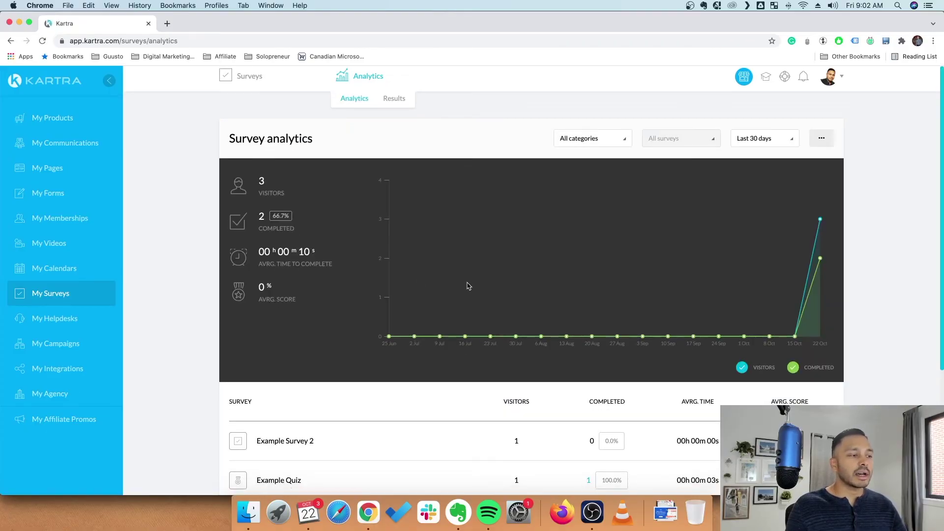
{"action": "scroll", "coordinate": [468, 285], "scroll_direction": "down", "scroll_amount": 3}
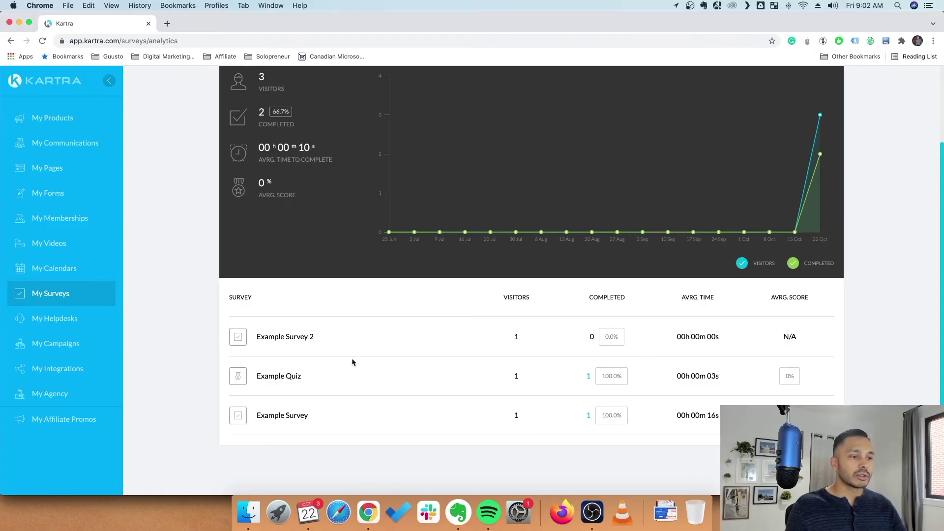
{"action": "scroll", "coordinate": [441, 382], "scroll_direction": "up", "scroll_amount": 5}
- In Results, expand Example Quiz and view its answers lead by lead
{"action": "left_click", "coordinate": [397, 105]}
{"action": "left_click", "coordinate": [820, 286]}
{"action": "scroll", "coordinate": [475, 304], "scroll_direction": "down", "scroll_amount": 4}
{"action": "scroll", "coordinate": [615, 320], "scroll_direction": "down", "scroll_amount": 5}
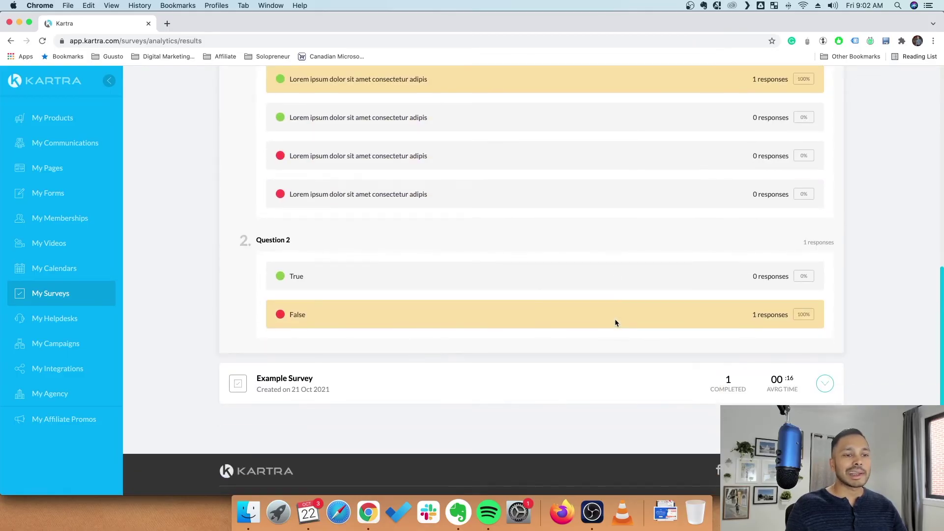
{"action": "scroll", "coordinate": [609, 319], "scroll_direction": "up", "scroll_amount": 5}
{"action": "left_click", "coordinate": [671, 245]}
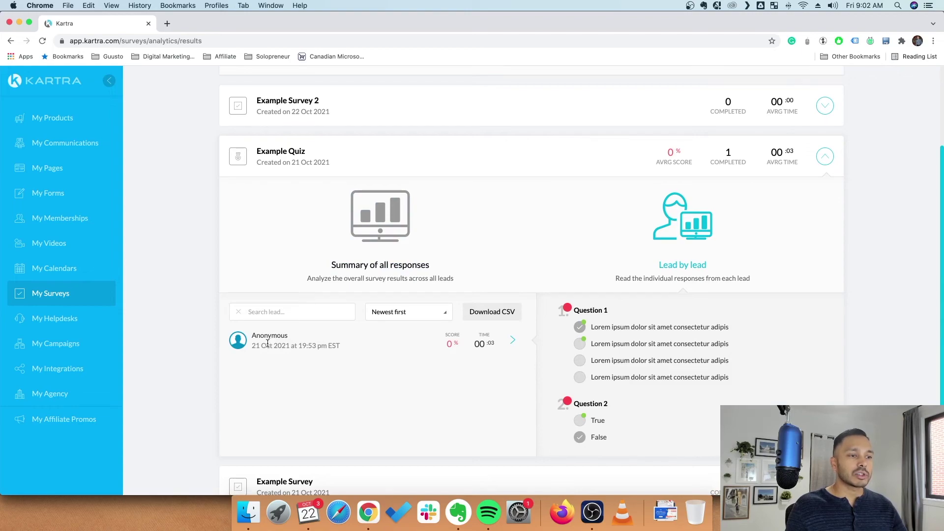
{"action": "scroll", "coordinate": [275, 348], "scroll_direction": "down", "scroll_amount": 2}
- Expand and scroll through the Example Survey results
{"action": "left_click", "coordinate": [826, 426]}
{"action": "scroll", "coordinate": [379, 352], "scroll_direction": "down", "scroll_amount": 7}
{"action": "scroll", "coordinate": [408, 365], "scroll_direction": "down", "scroll_amount": 2}
{"action": "scroll", "coordinate": [407, 364], "scroll_direction": "up", "scroll_amount": 5}
{"action": "scroll", "coordinate": [412, 365], "scroll_direction": "up", "scroll_amount": 1}
{"action": "scroll", "coordinate": [688, 329], "scroll_direction": "down", "scroll_amount": 5}
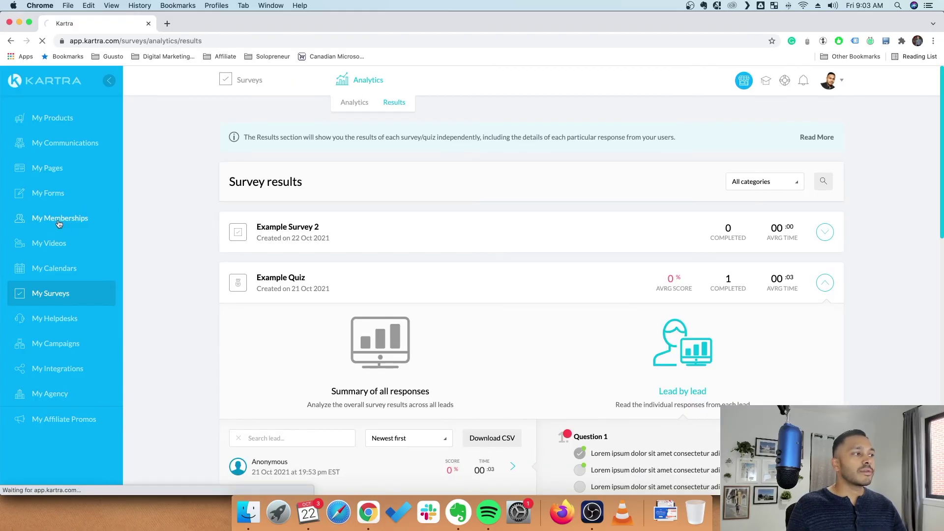
{"action": "left_click", "coordinate": [59, 224]}
- Open the membership for editing and launch its content builder
{"action": "left_click", "coordinate": [363, 264]}
{"action": "left_click", "coordinate": [417, 270]}
{"action": "left_click", "coordinate": [621, 106]}
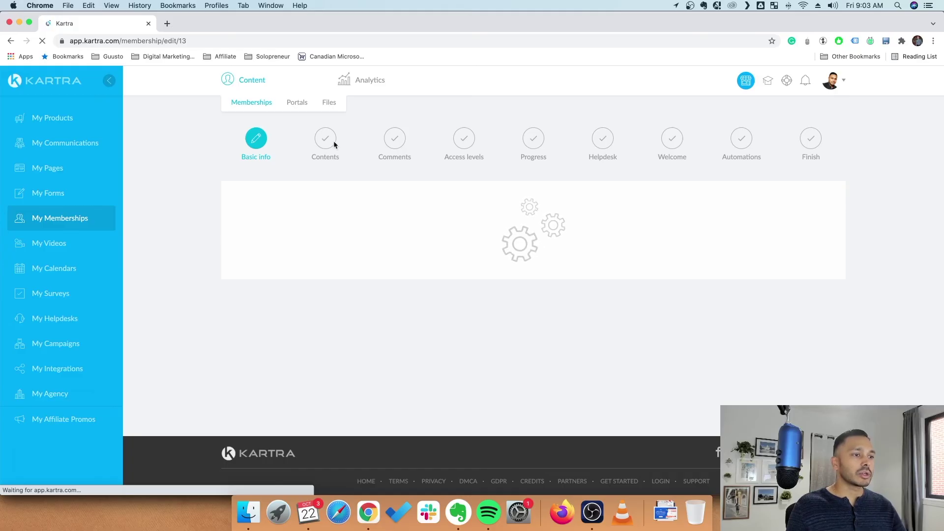
{"action": "left_click", "coordinate": [580, 303]}
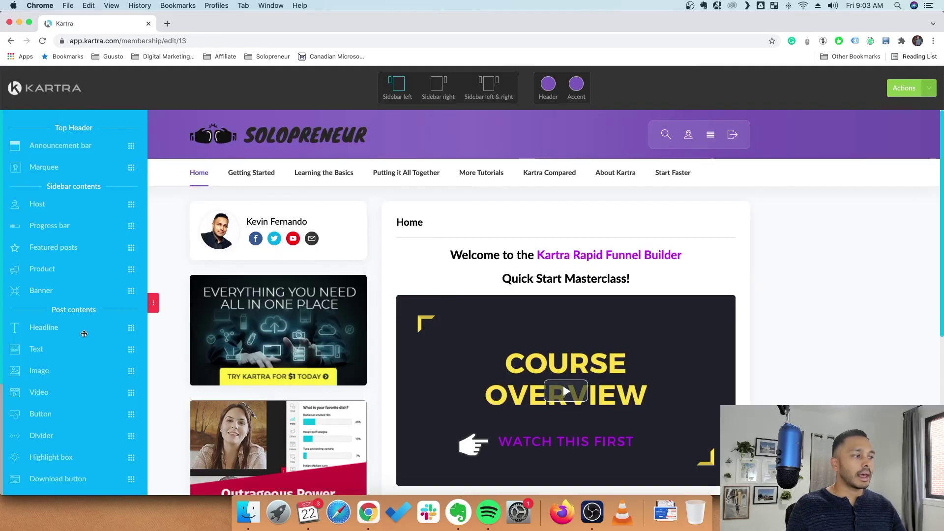
{"action": "scroll", "coordinate": [84, 334], "scroll_direction": "down", "scroll_amount": 5}
{"action": "scroll", "coordinate": [474, 452], "scroll_direction": "down", "scroll_amount": 6}
- Add a Survey element above Get Started set to Example Quiz, no category
{"action": "left_click_drag", "start_coordinate": [39, 431], "coordinate": [536, 446]}
{"action": "left_click", "coordinate": [389, 167]}
{"action": "left_click", "coordinate": [345, 200]}
{"action": "left_click", "coordinate": [498, 161]}
{"action": "left_click", "coordinate": [486, 200]}
{"action": "left_click", "coordinate": [605, 112]}
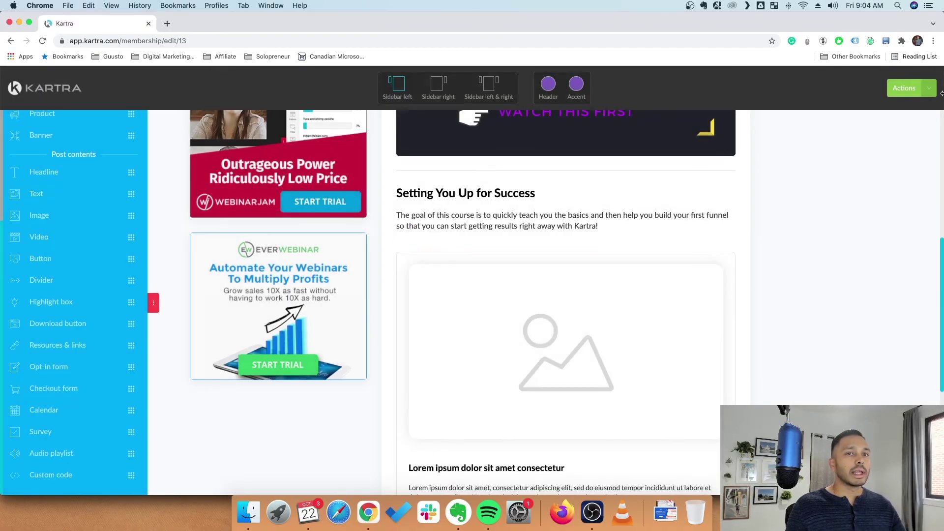
- Save and preview the course page, then start the embedded quiz in the preview
{"action": "left_click", "coordinate": [930, 90]}
{"action": "left_click", "coordinate": [886, 110]}
{"action": "left_click", "coordinate": [620, 104]}
{"action": "scroll", "coordinate": [578, 318], "scroll_direction": "down", "scroll_amount": 5}
{"action": "left_click", "coordinate": [566, 326]}
{"action": "scroll", "coordinate": [674, 236], "scroll_direction": "up", "scroll_amount": 3}
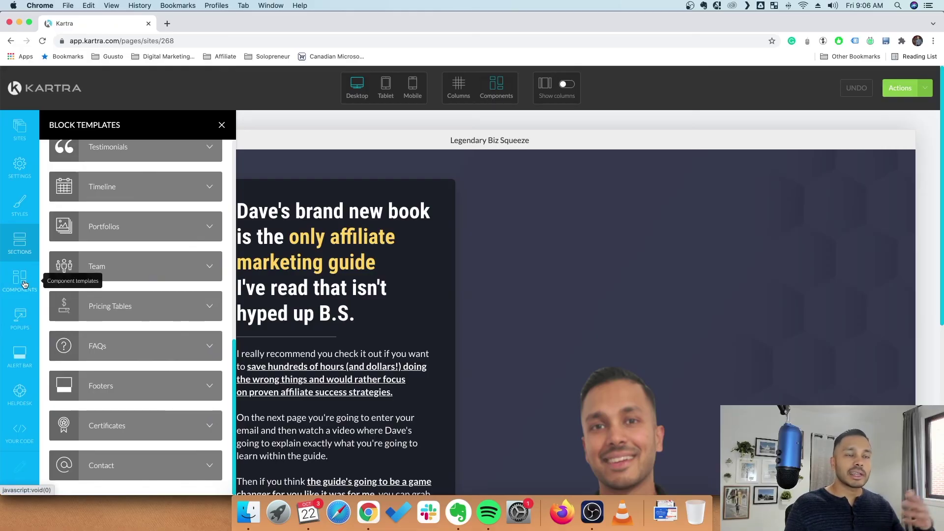
- Show the Legendary Biz Squeeze page's component block templates, including Survey
{"action": "left_click", "coordinate": [23, 284]}
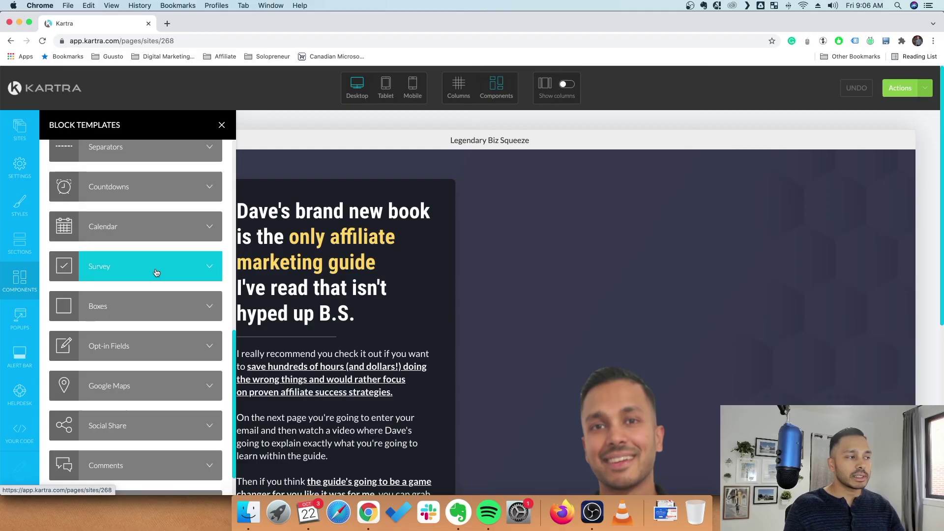